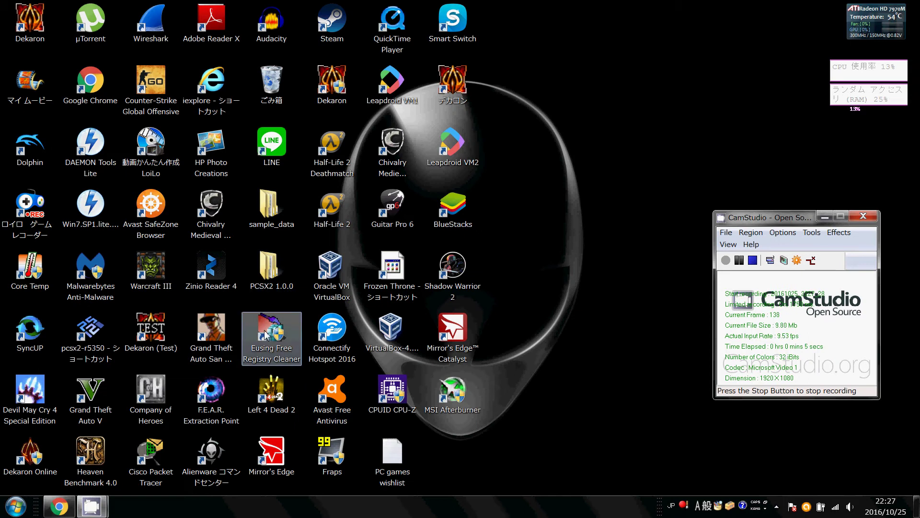
- Bring the Chrome window with the Steam PROTOTYPE 2 framerate-fix tutorial to the front
click(59, 506)
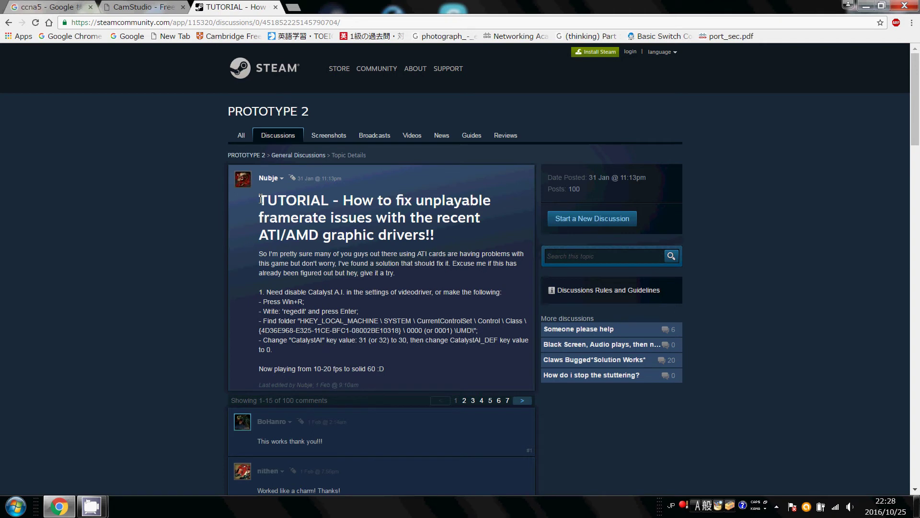
drag(259, 200, 399, 375)
click(392, 372)
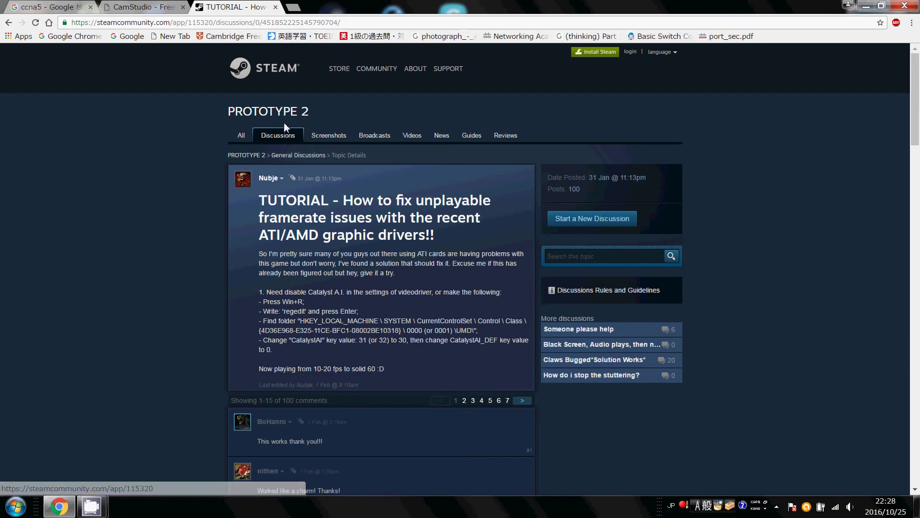
drag(262, 197, 364, 352)
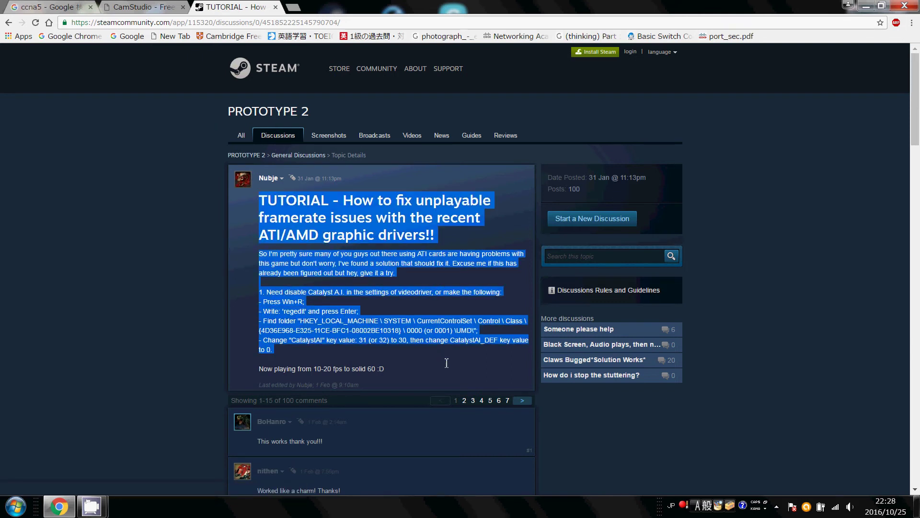
click(417, 373)
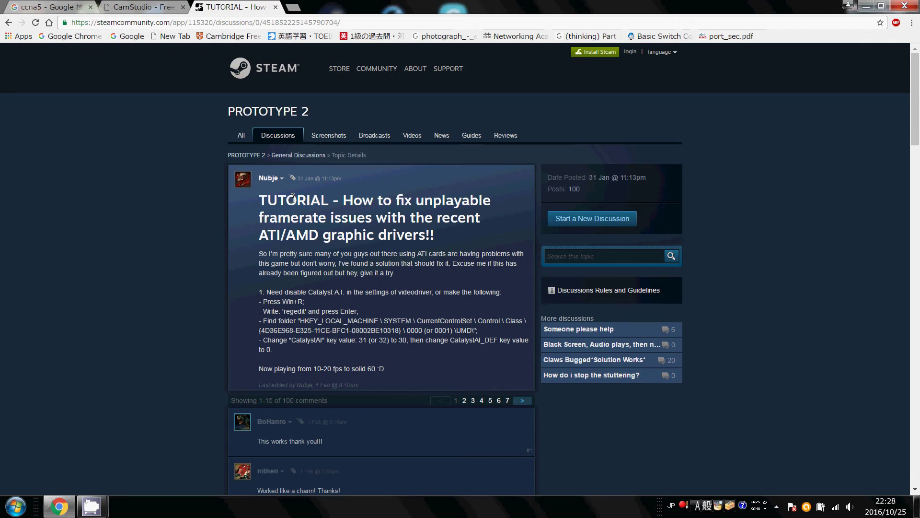
- Launch Registry Editor by searching for regedit in the Start menu
key(super)
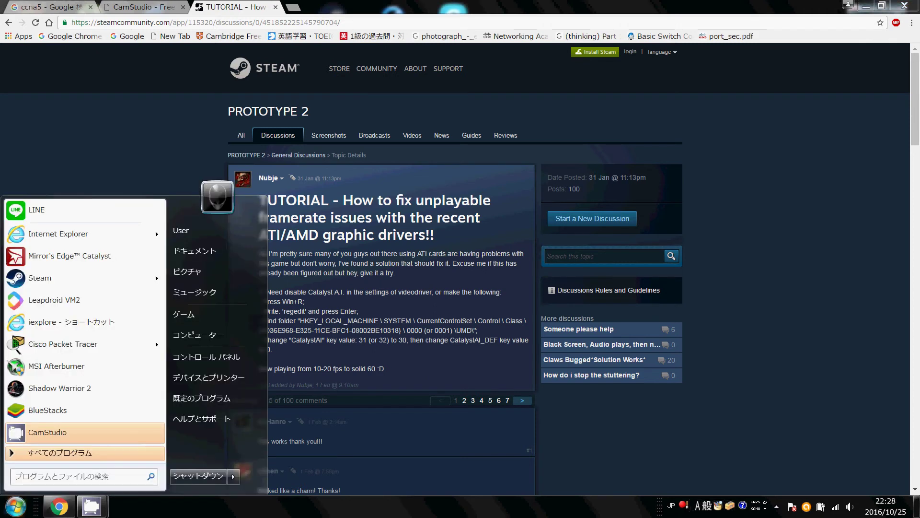
text(regedit)
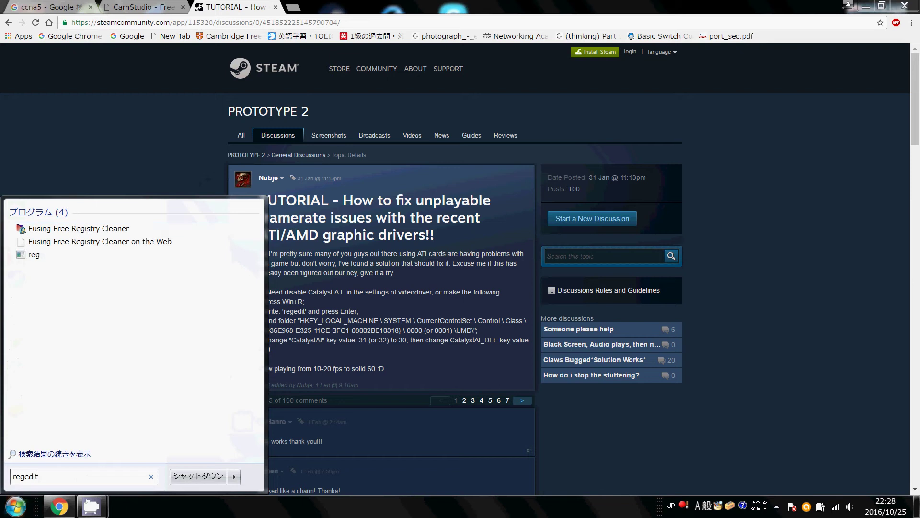
key(Return)
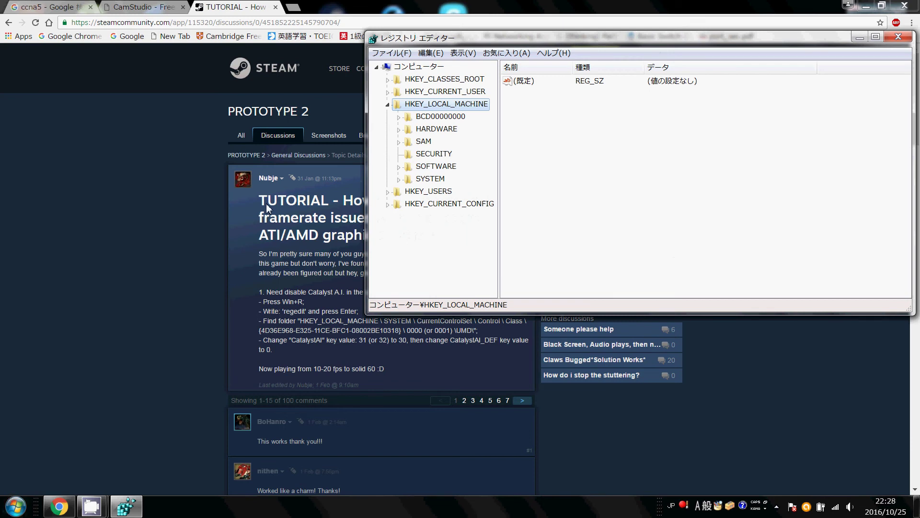
- Expand HKEY_LOCAL_MACHINE\SYSTEM\CurrentControlSet\Control\Class and widen the view to show the GUID subkey names
drag(475, 42, 641, 45)
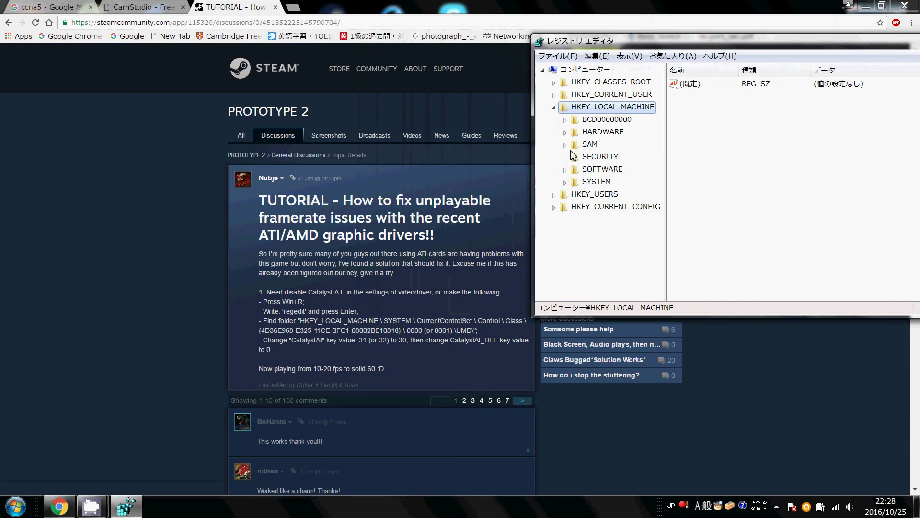
click(555, 107)
click(557, 109)
click(565, 182)
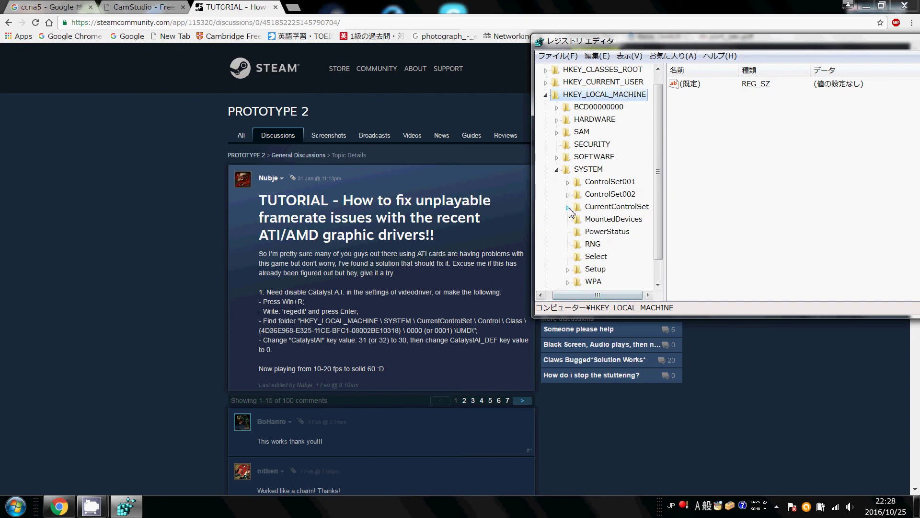
click(568, 207)
click(579, 220)
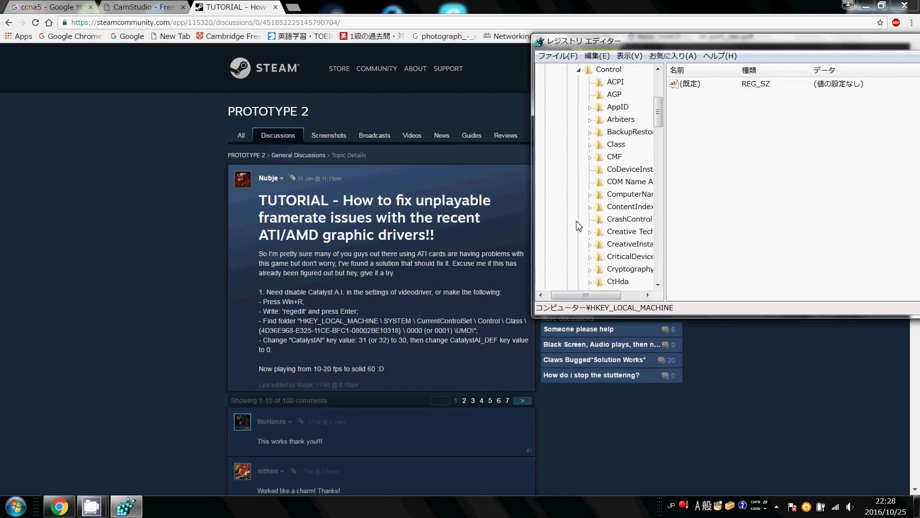
click(590, 144)
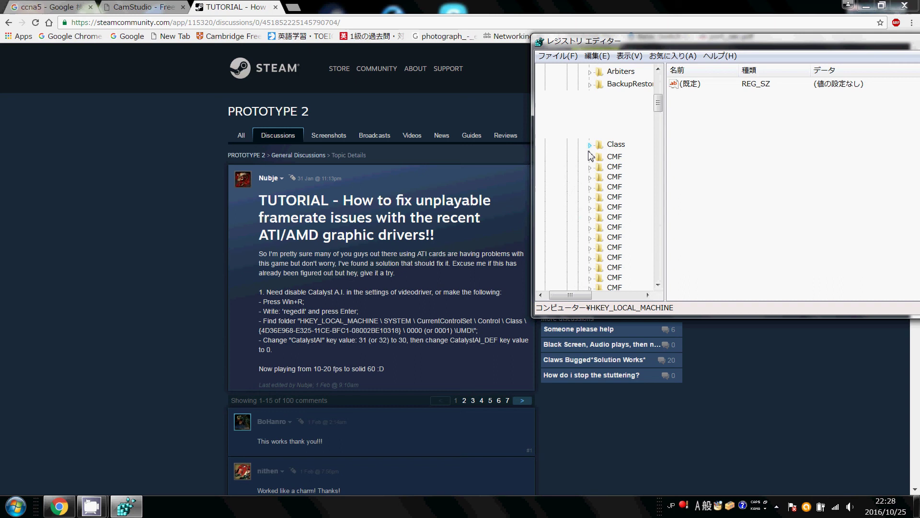
drag(555, 300, 588, 298)
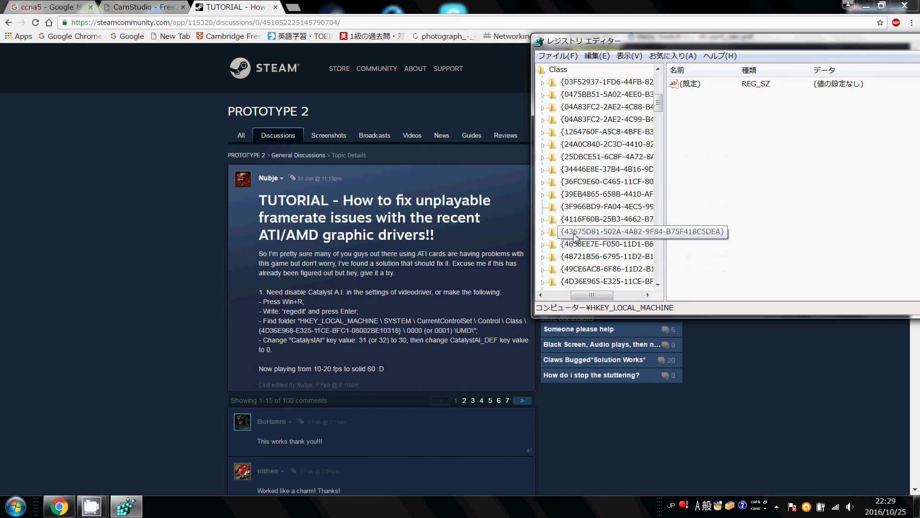
- Expand the {4D36E968-E325-11CE-BFC1-08002BE10318} display class key to reveal its adapter subkeys
scroll(579, 277, down, 1)
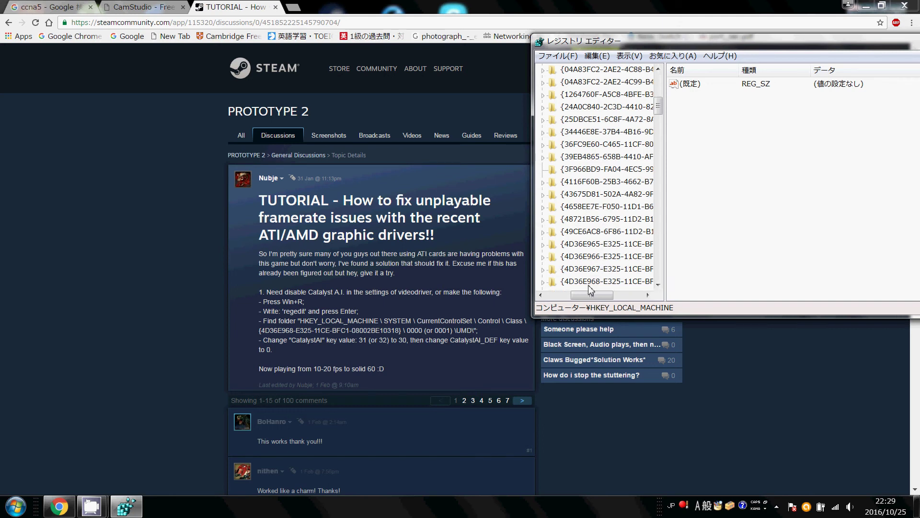
click(544, 283)
drag(580, 297, 573, 297)
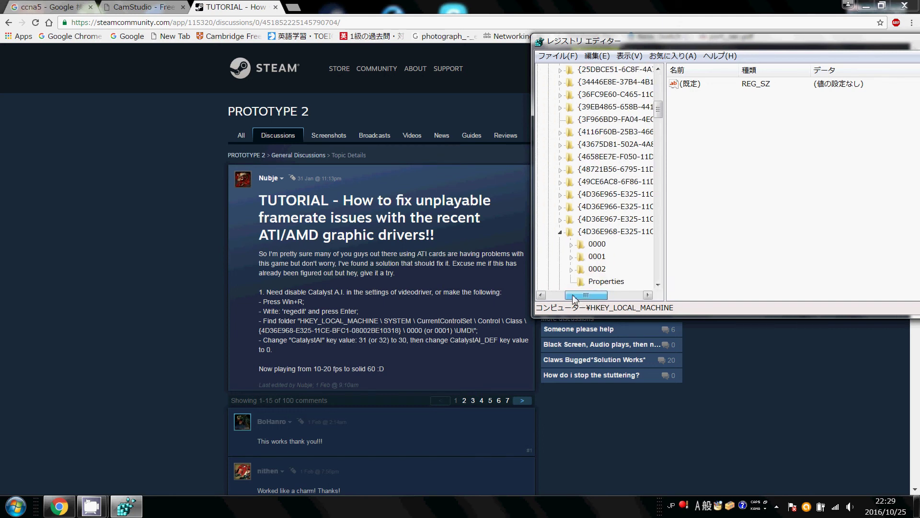
scroll(583, 263, down, 1)
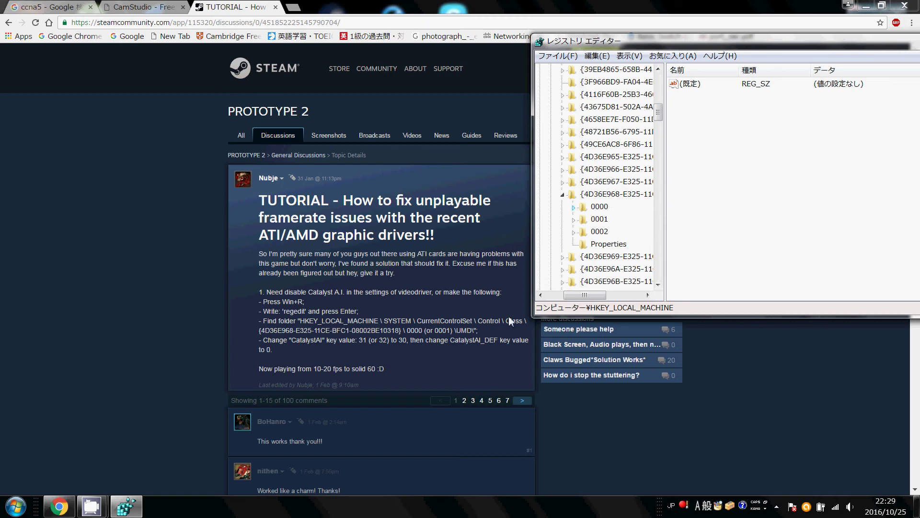
- Collapse adapter 0000, expand 0001, and select its UMD key to list the values
click(574, 207)
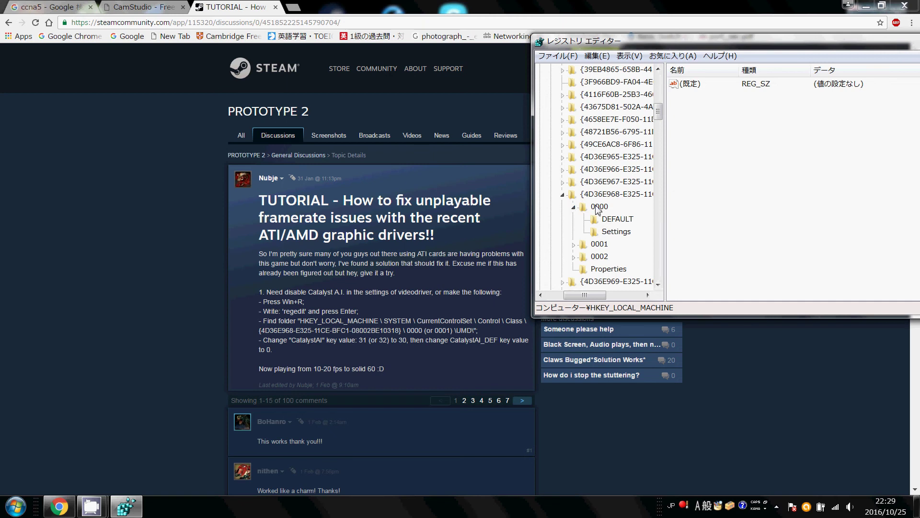
click(573, 207)
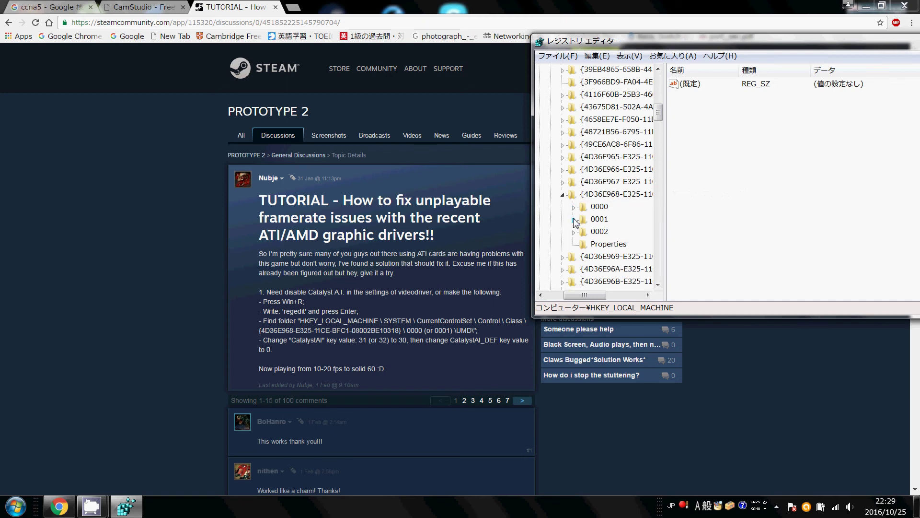
click(574, 219)
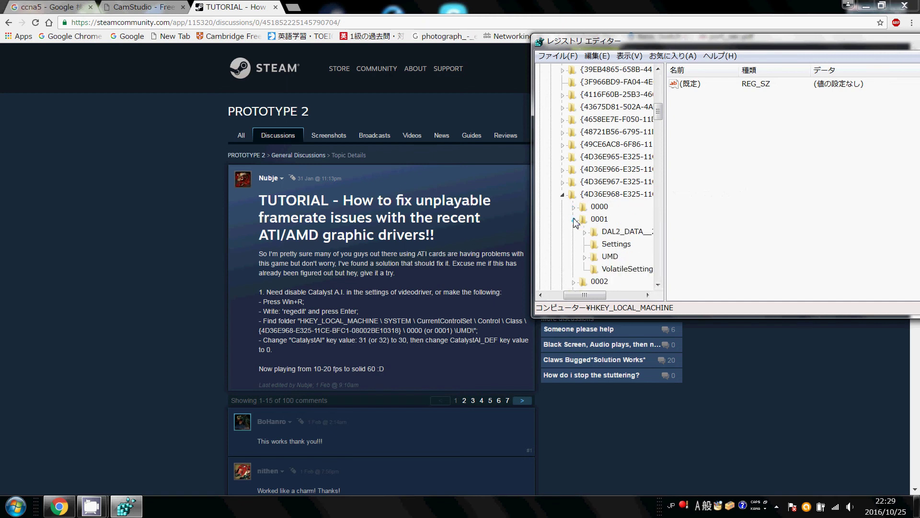
click(585, 257)
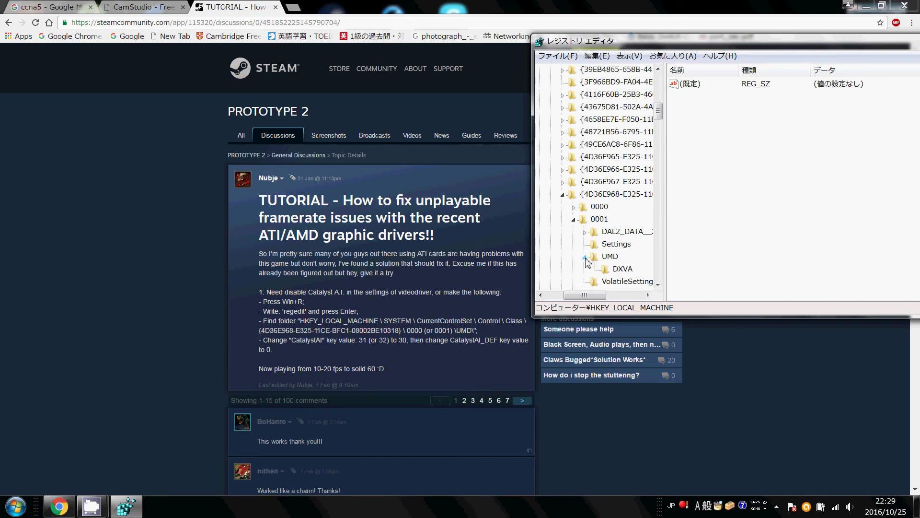
click(586, 257)
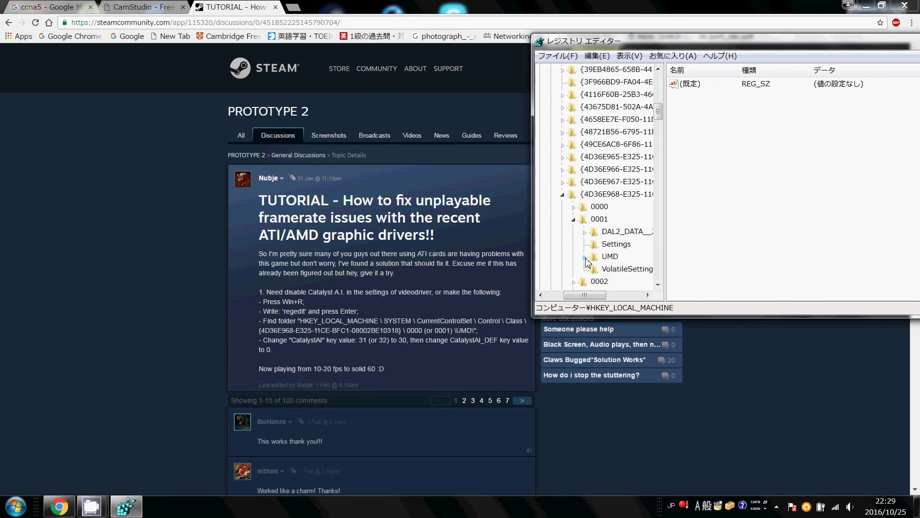
click(610, 257)
- Scroll the UMD values to CatalystAI, shift the window left, and select CatalystAI
click(709, 187)
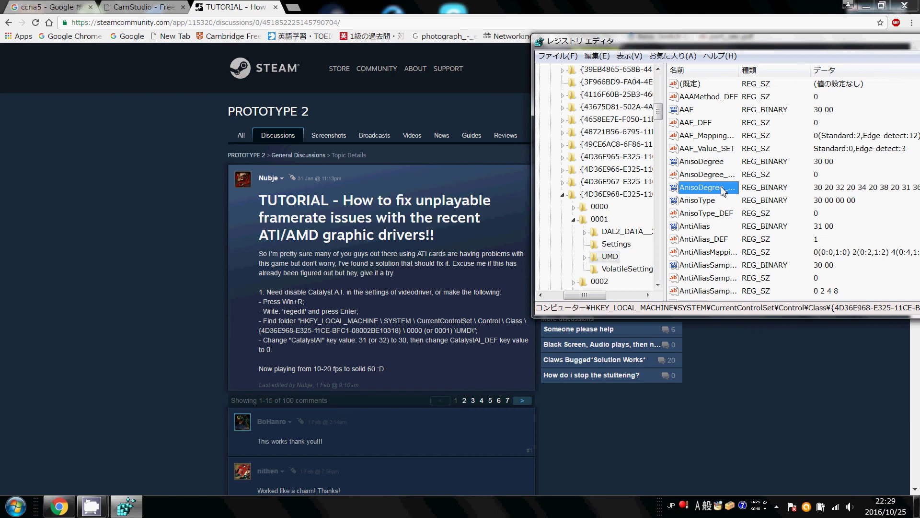
key(Up)
key(Up)
key(Up)
key(Up)
key(Up)
key(Up)
scroll(692, 283, down, 4)
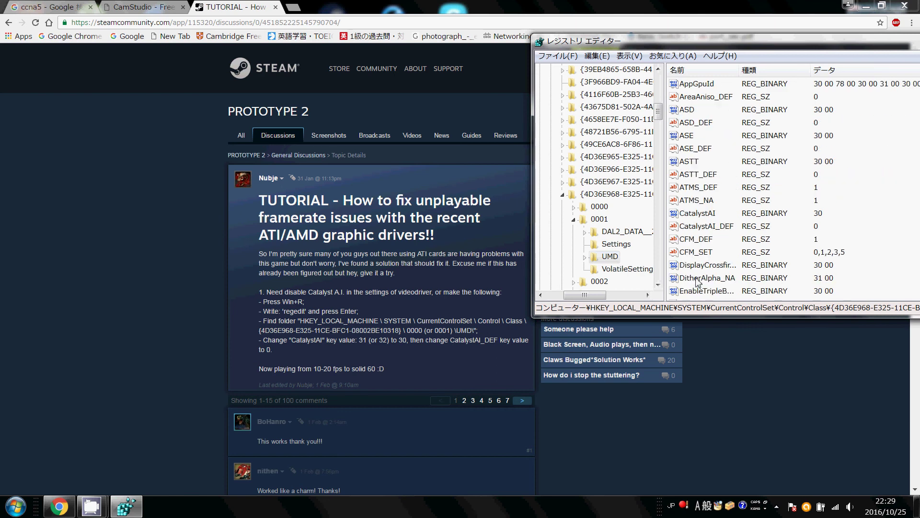
click(699, 215)
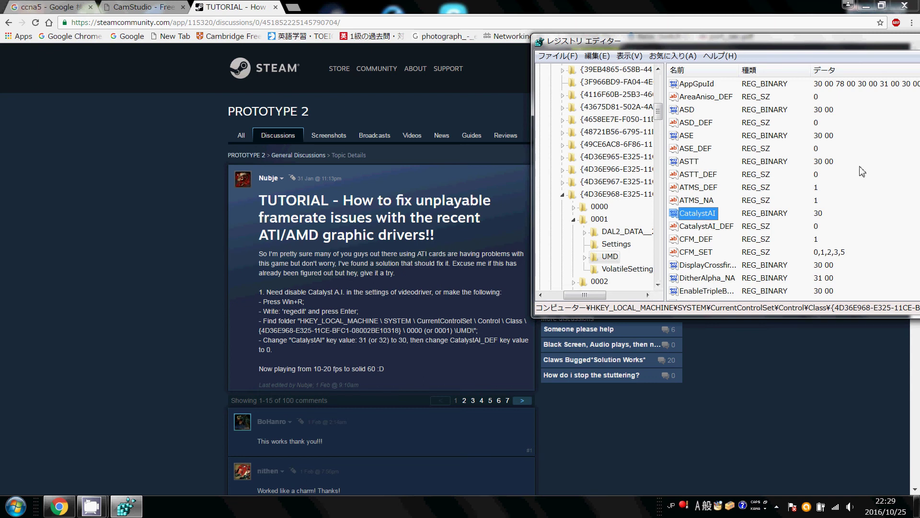
drag(830, 49, 801, 40)
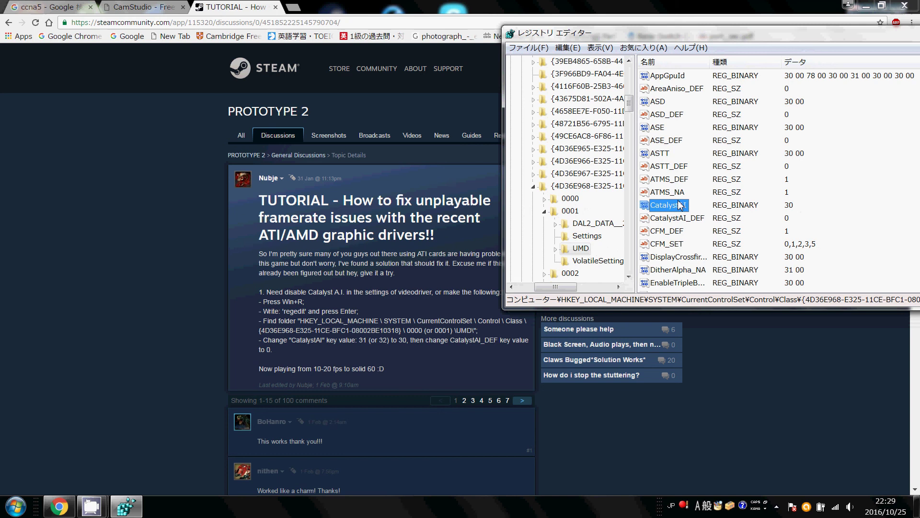
drag(691, 32, 652, 24)
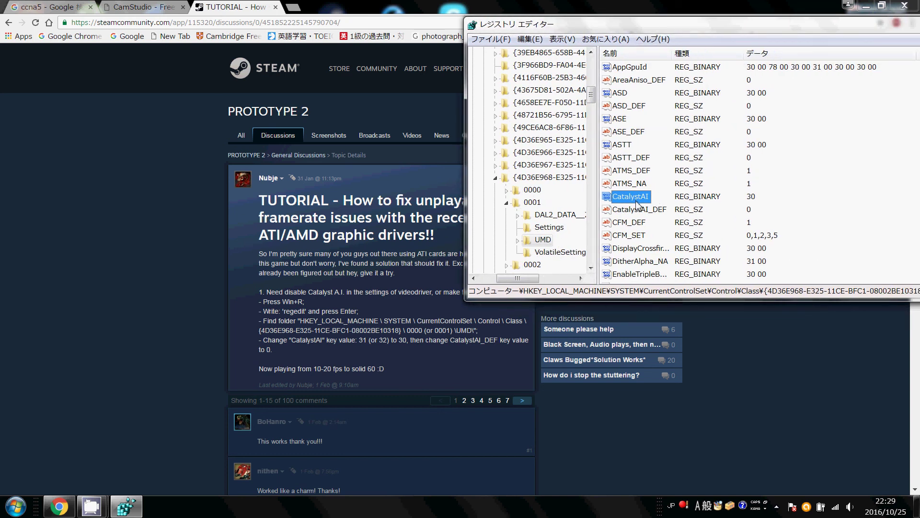
click(757, 197)
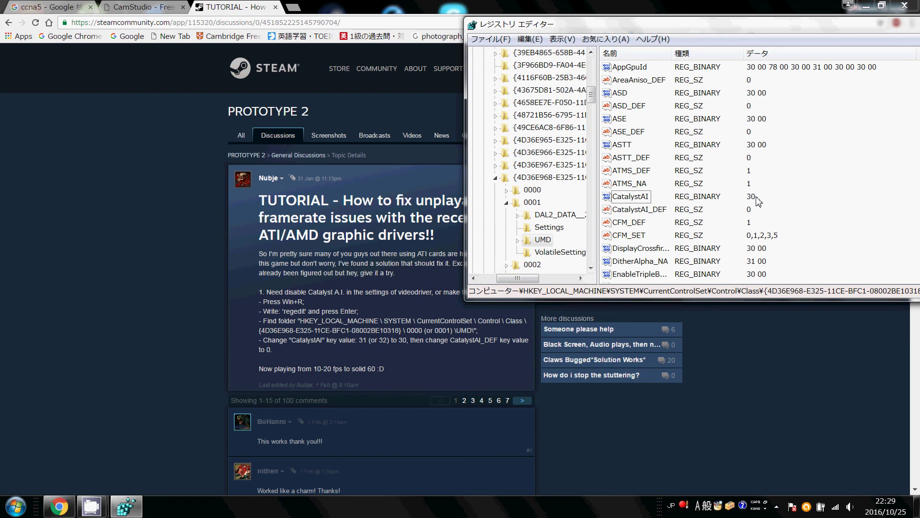
- Set CatalystAI's binary value data to 30 and confirm it
double_click(627, 197)
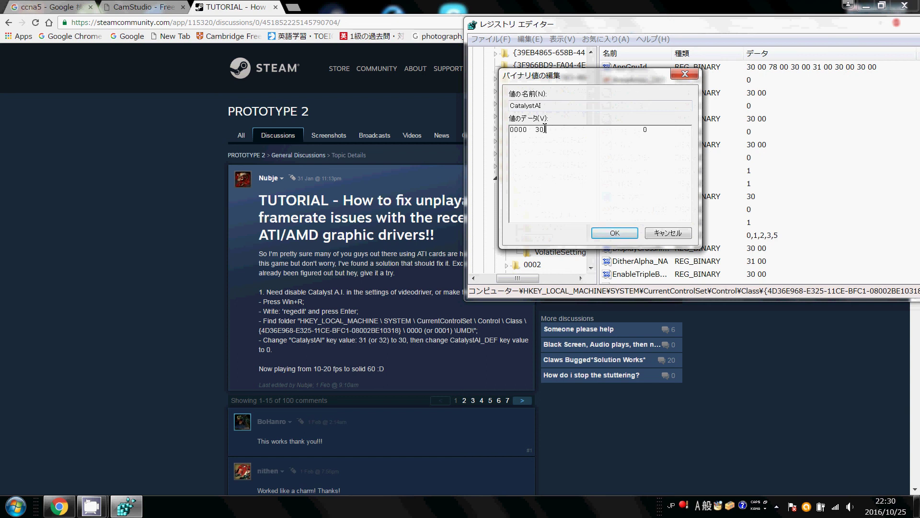
text(3030)
click(617, 235)
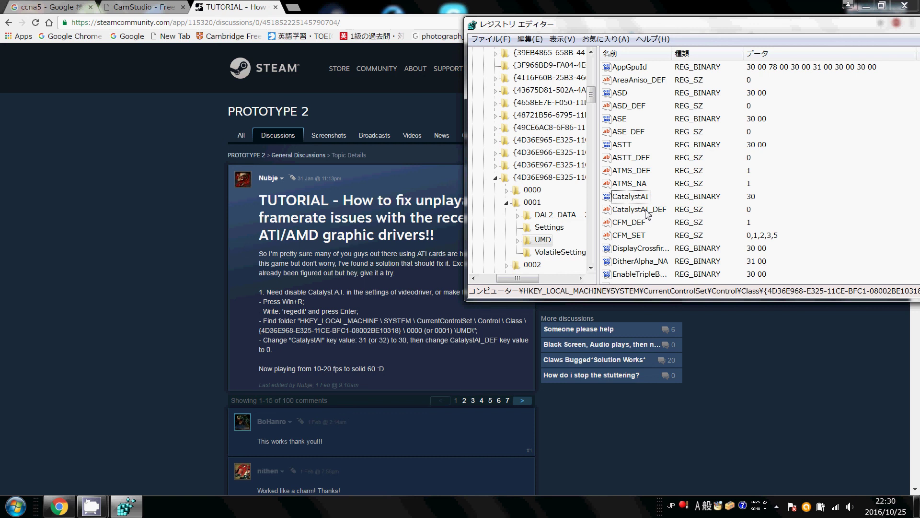
- Open CatalystAI_DEF in the Edit String dialog and confirm its data stays 0
click(642, 211)
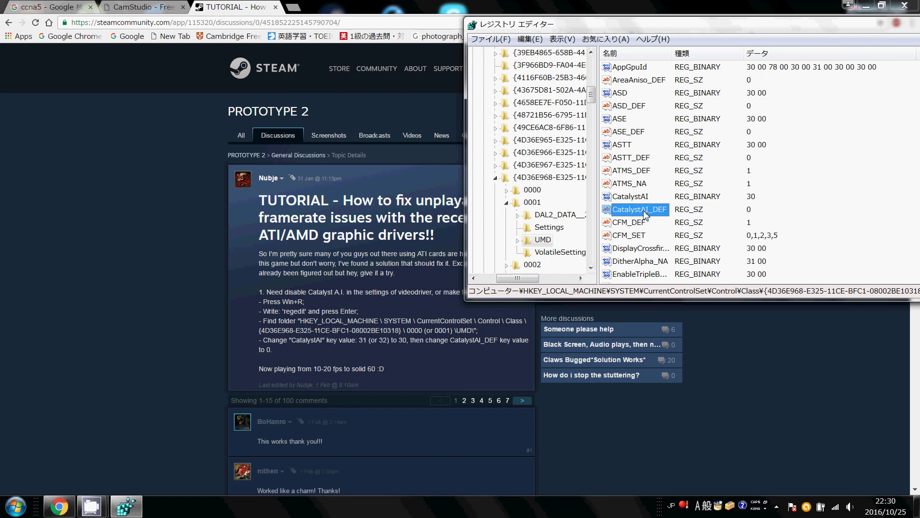
double_click(642, 210)
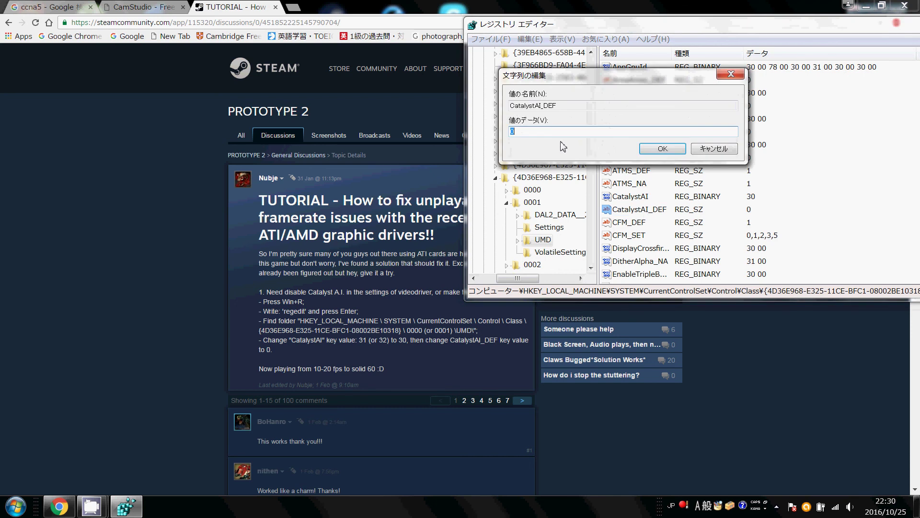
click(535, 132)
drag(599, 81, 568, 51)
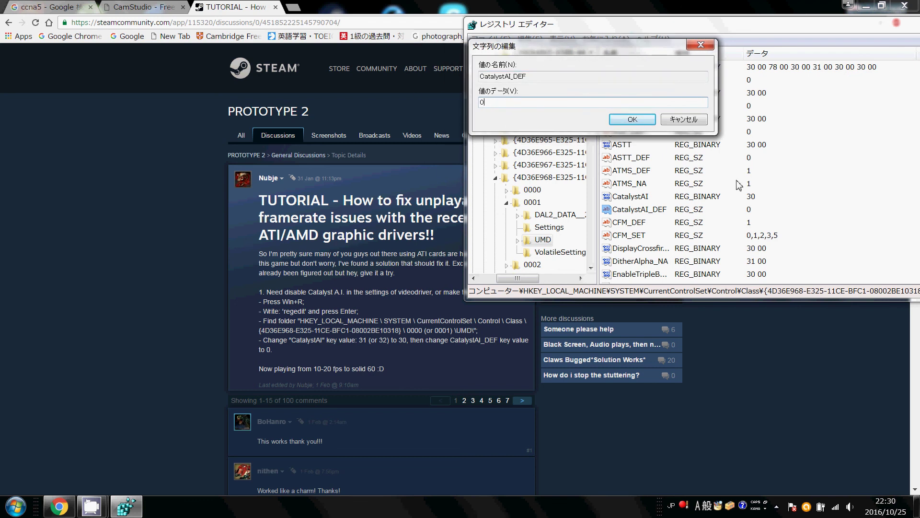
click(630, 124)
drag(727, 29, 510, 28)
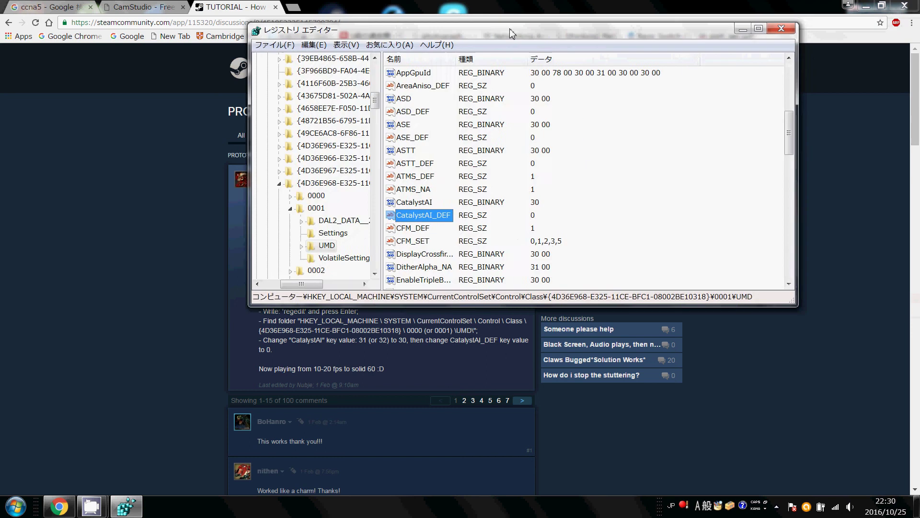